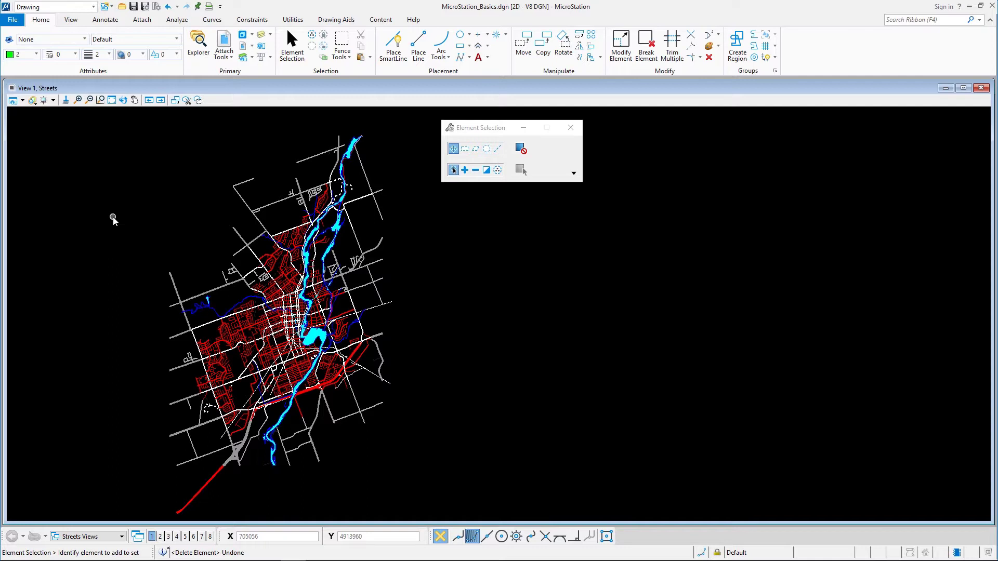
# In References, hide and show the Hydrography attachment twice, then check the available columns
pyautogui.click(222, 45)
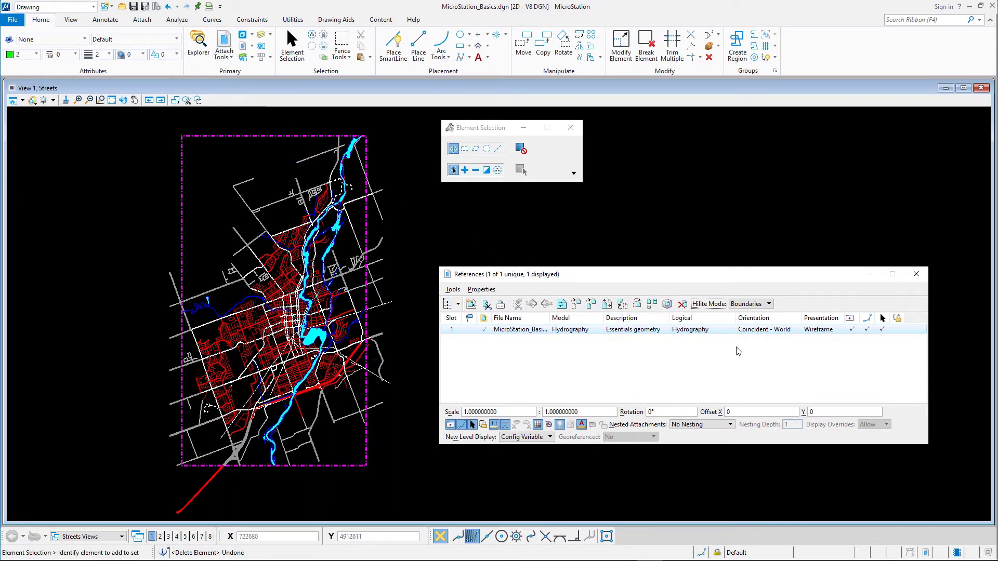
pyautogui.click(851, 330)
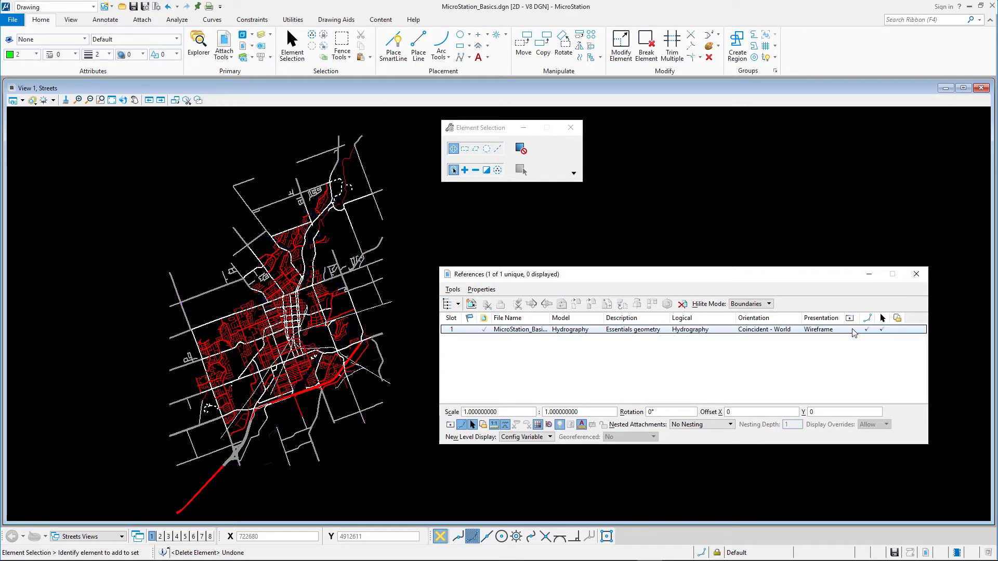
pyautogui.click(852, 330)
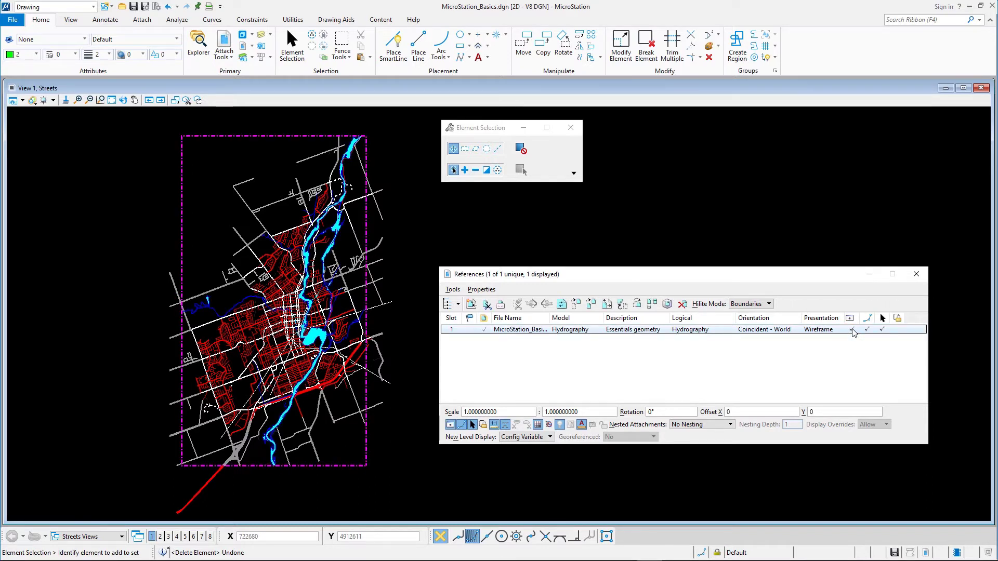
pyautogui.click(853, 330)
pyautogui.click(853, 330)
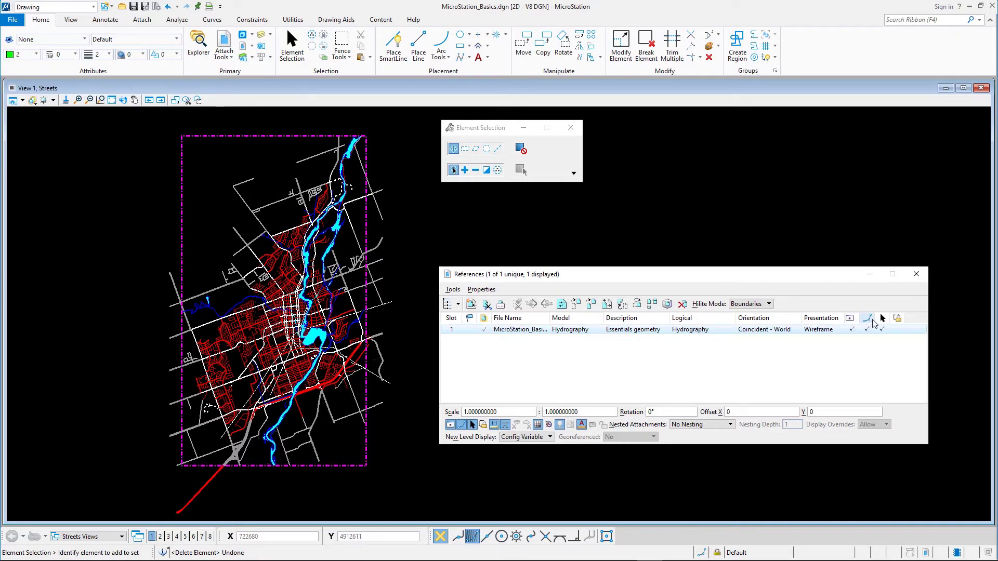
pyautogui.rightClick(914, 321)
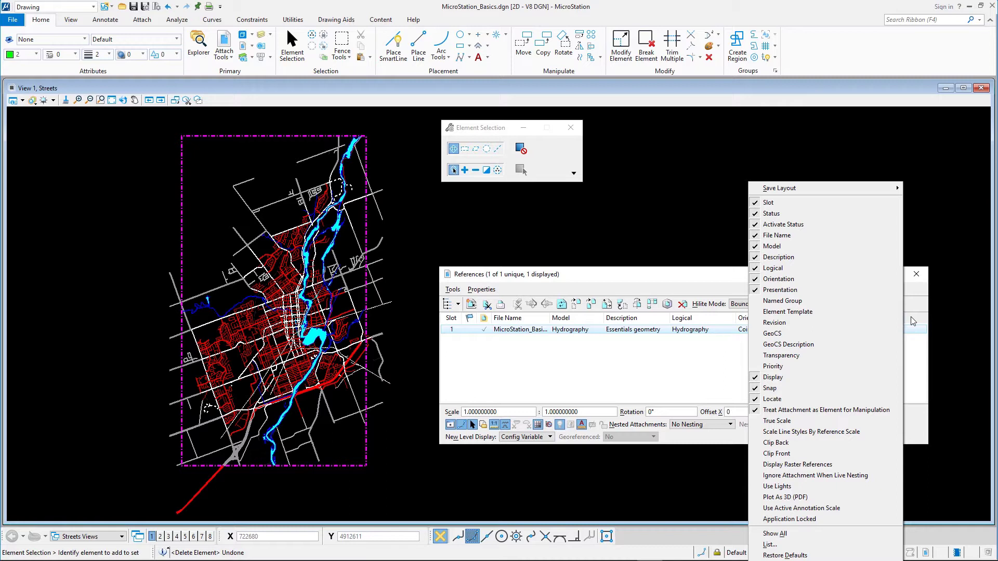
pyautogui.click(912, 327)
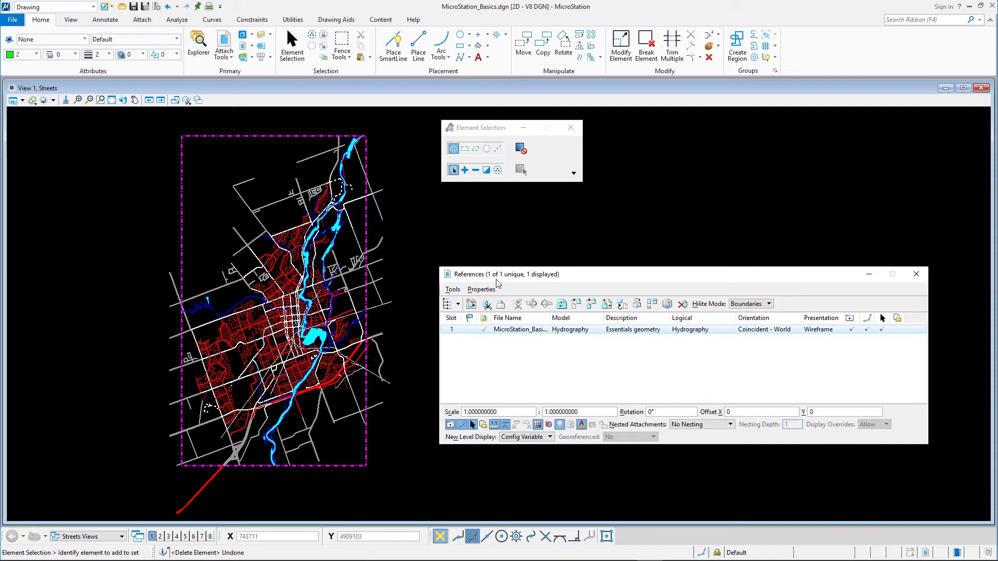
# Show the Hydrography reference's levels in Level Display, sorting by used and then restoring the order
pyautogui.click(261, 37)
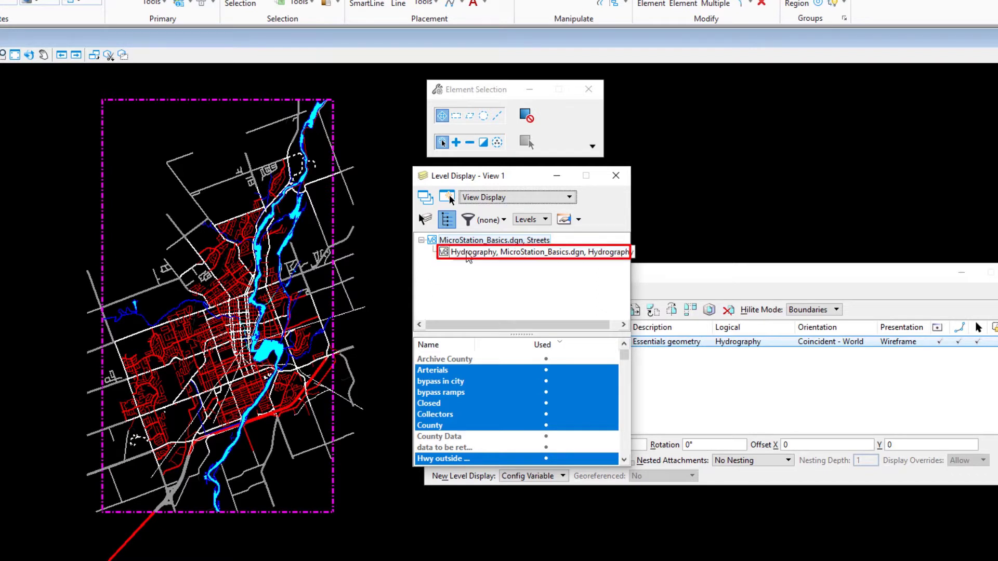
pyautogui.click(467, 253)
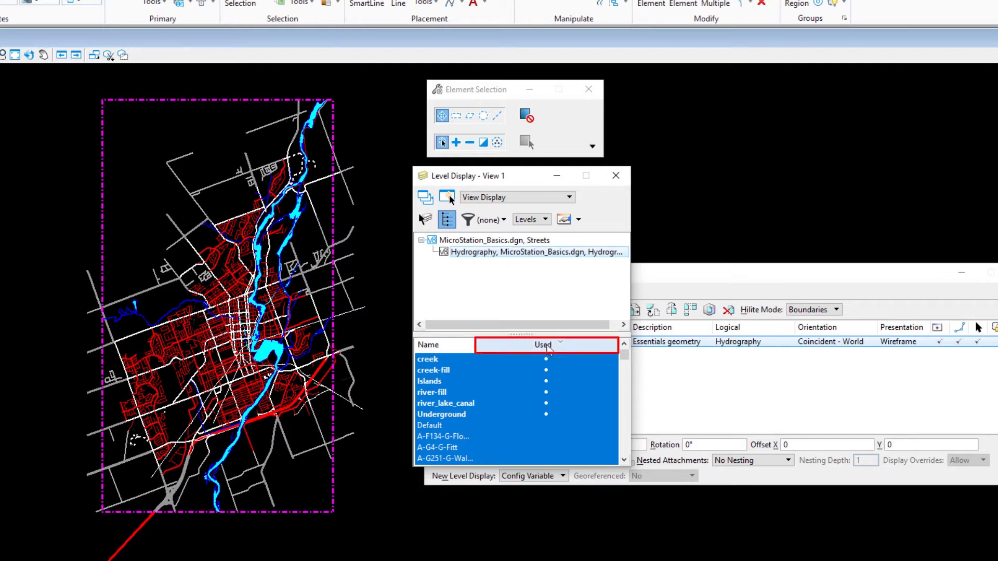
pyautogui.click(547, 346)
pyautogui.click(547, 346)
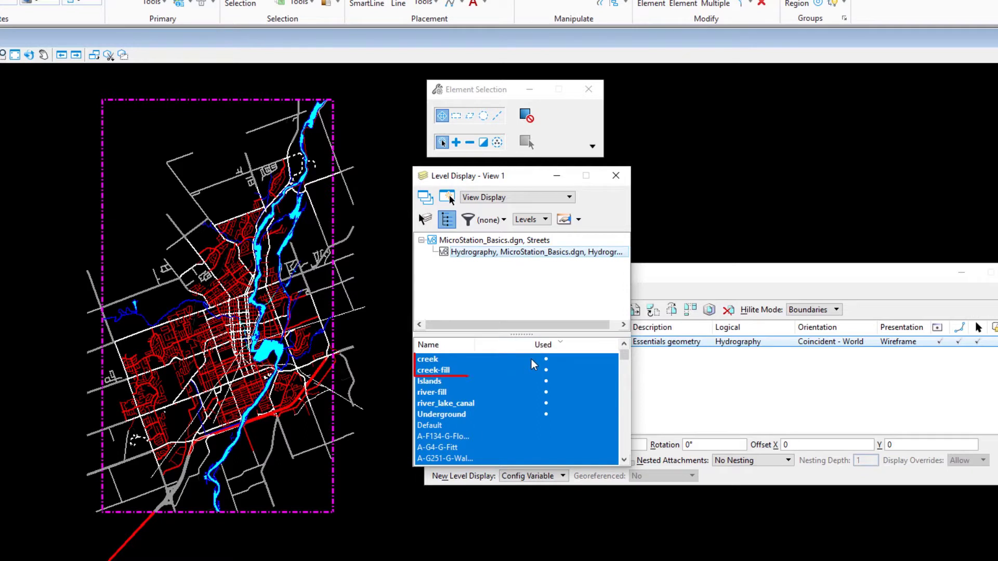
# Turn off the creek, creek-fill, river_lake_canal and river-fill levels
pyautogui.click(532, 359)
pyautogui.click(531, 371)
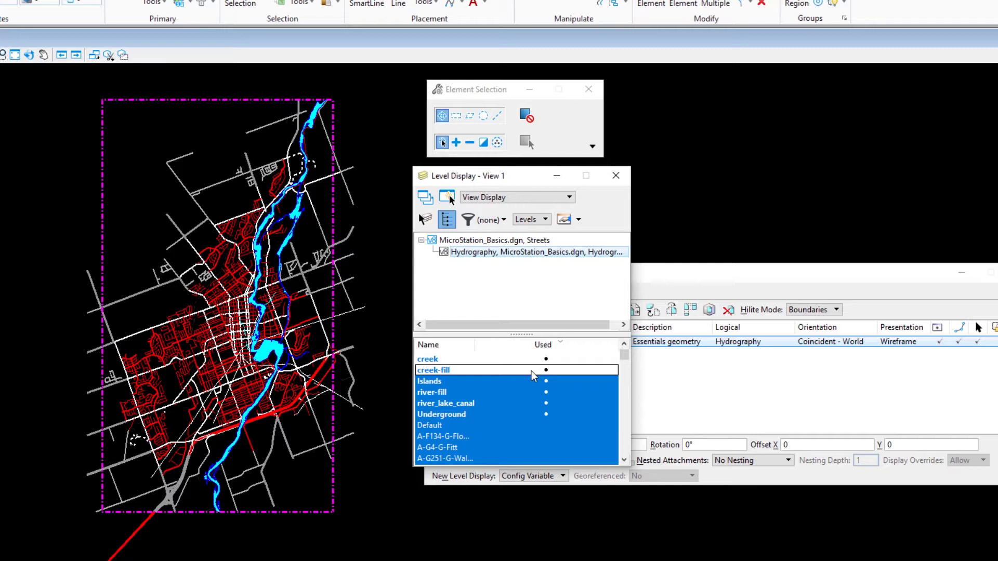
pyautogui.keyDown('ctrl'); pyautogui.click(531, 404); pyautogui.keyUp('ctrl')
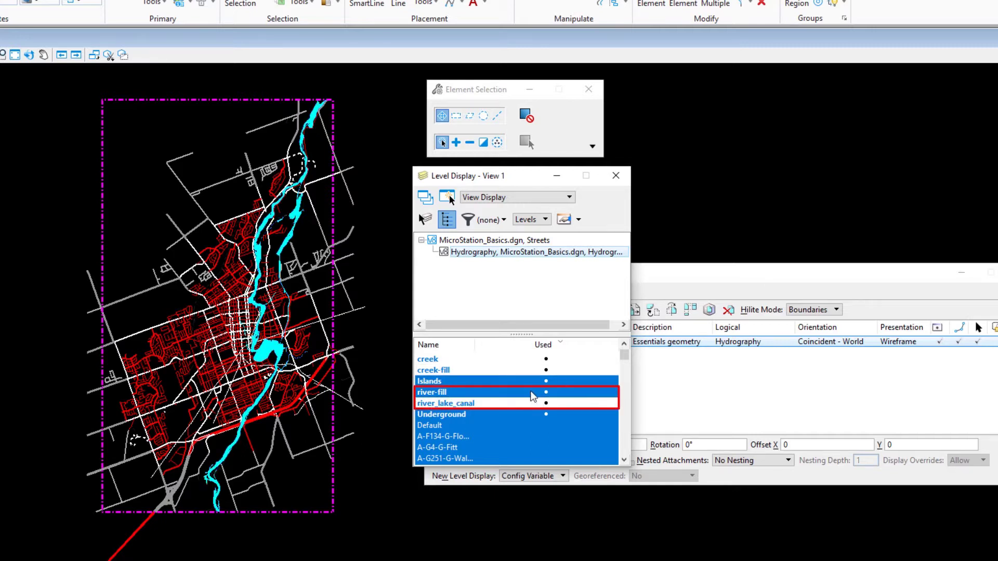
pyautogui.keyDown('ctrl'); pyautogui.click(533, 394); pyautogui.keyUp('ctrl')
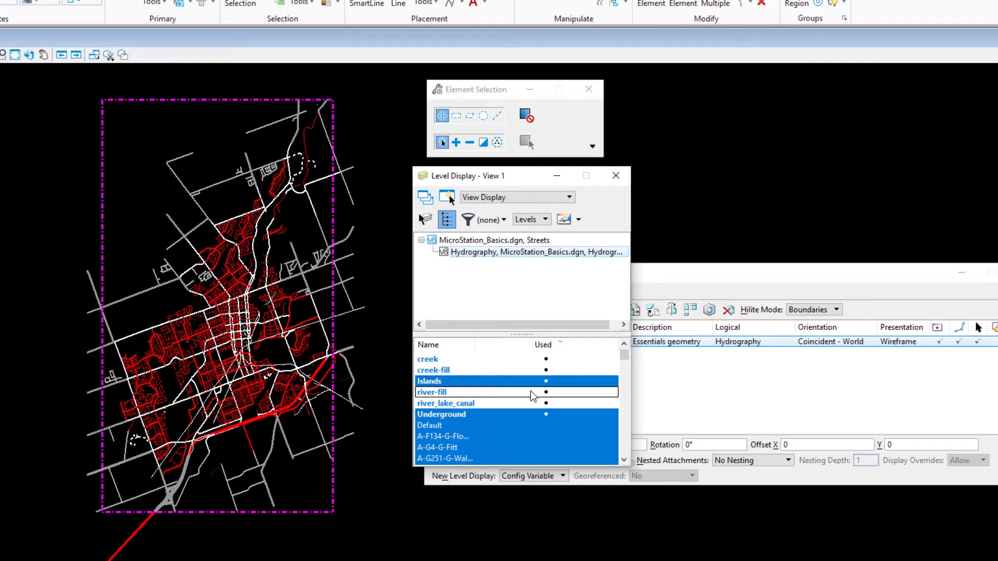
# Switch all Hydrography levels back on with All On and close Level Display
pyautogui.rightClick(520, 371)
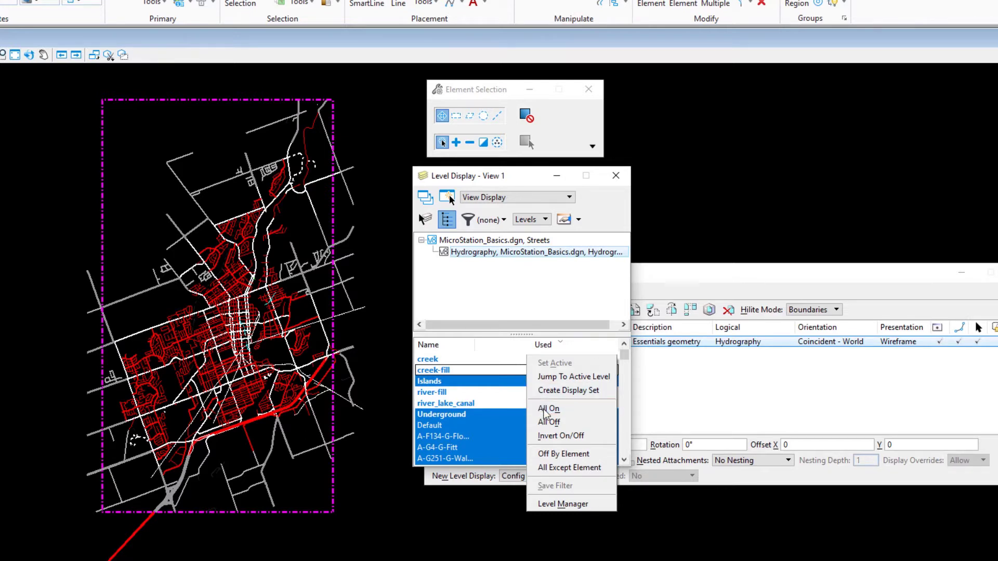
pyautogui.click(544, 409)
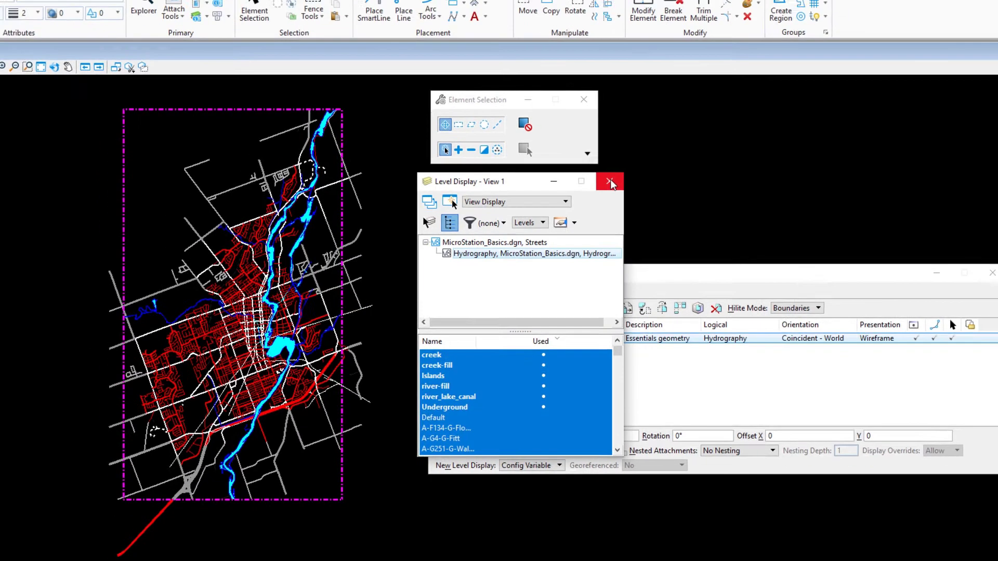
pyautogui.click(610, 182)
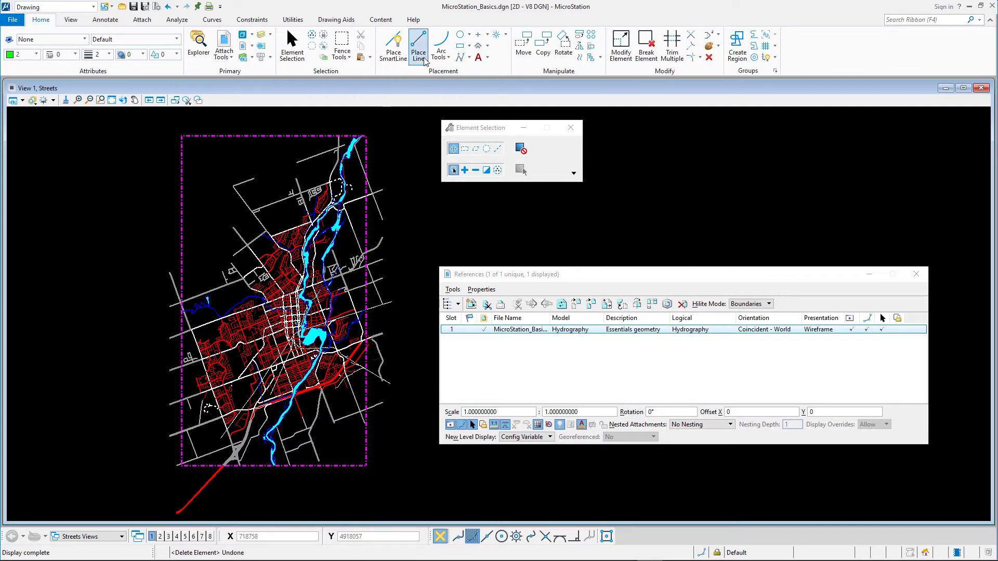
# Draw a block rectangle around the downtown river area for use as a clip boundary
pyautogui.click(460, 47)
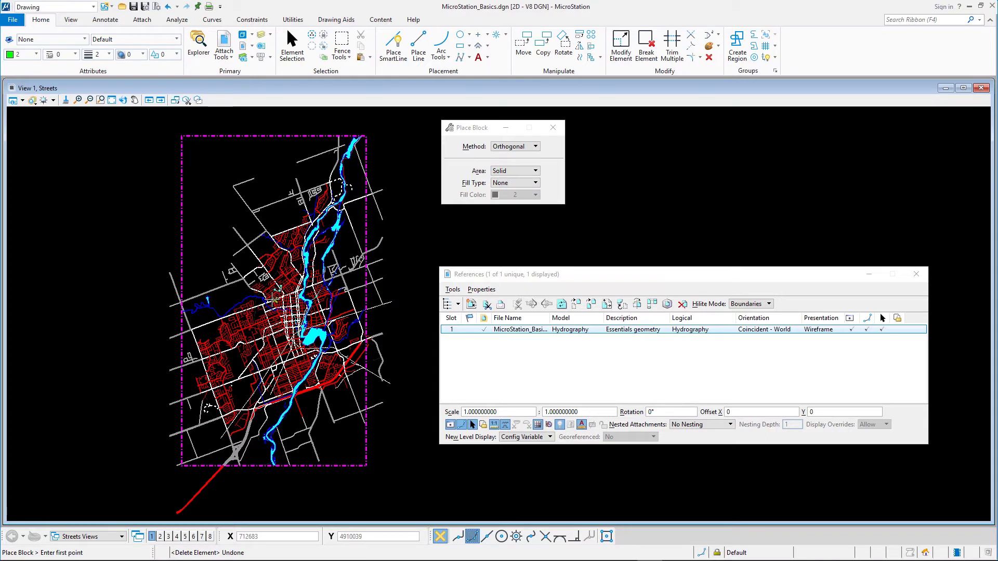
pyautogui.click(253, 274)
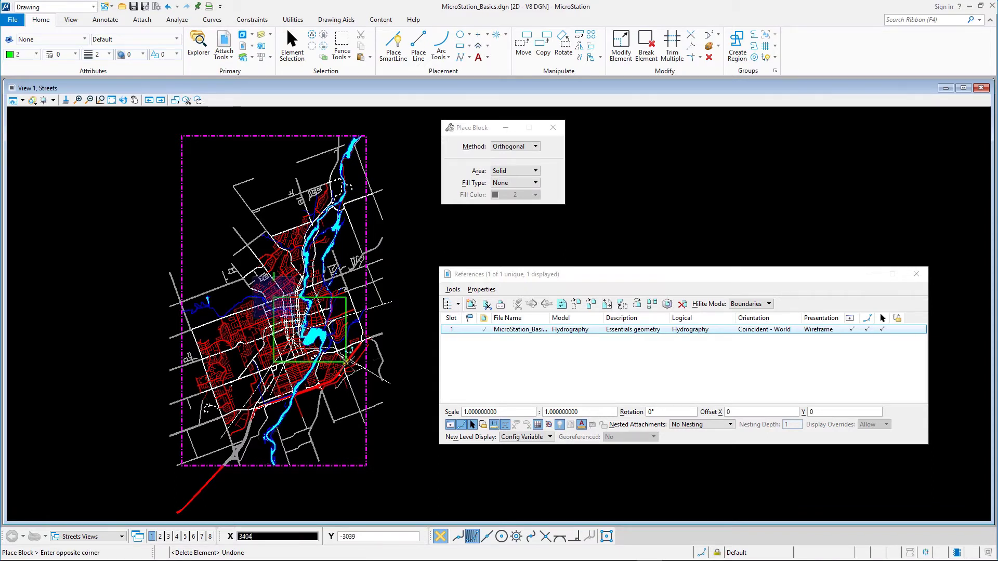
pyautogui.click(349, 366)
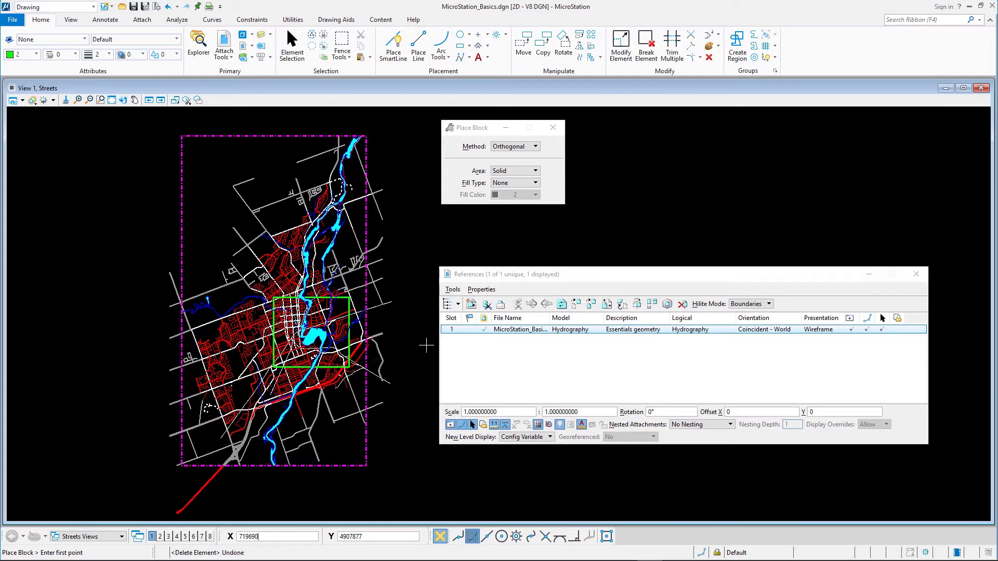
# Clip the Hydrography reference using the green rectangle as the boundary element
pyautogui.click(486, 305)
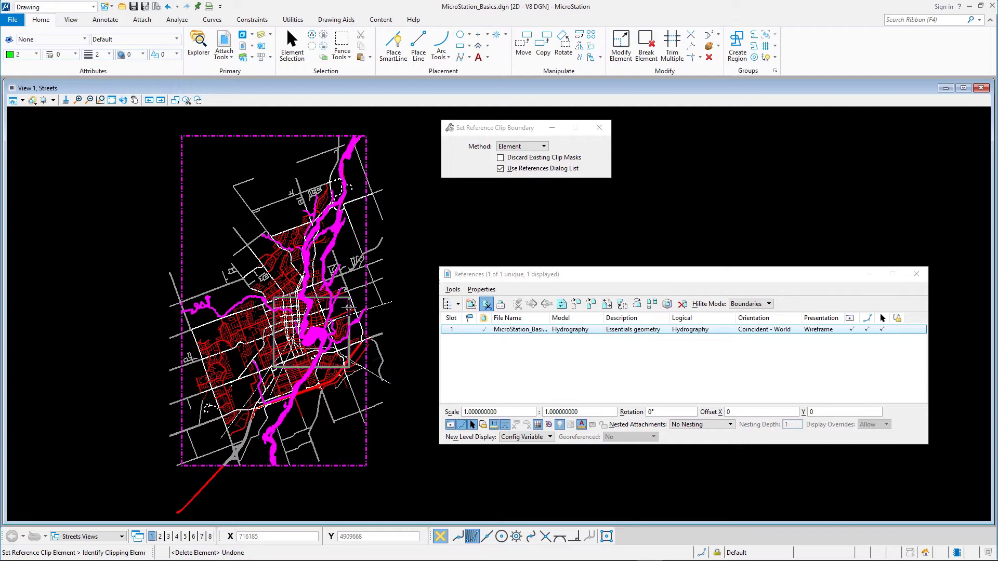
pyautogui.click(349, 308)
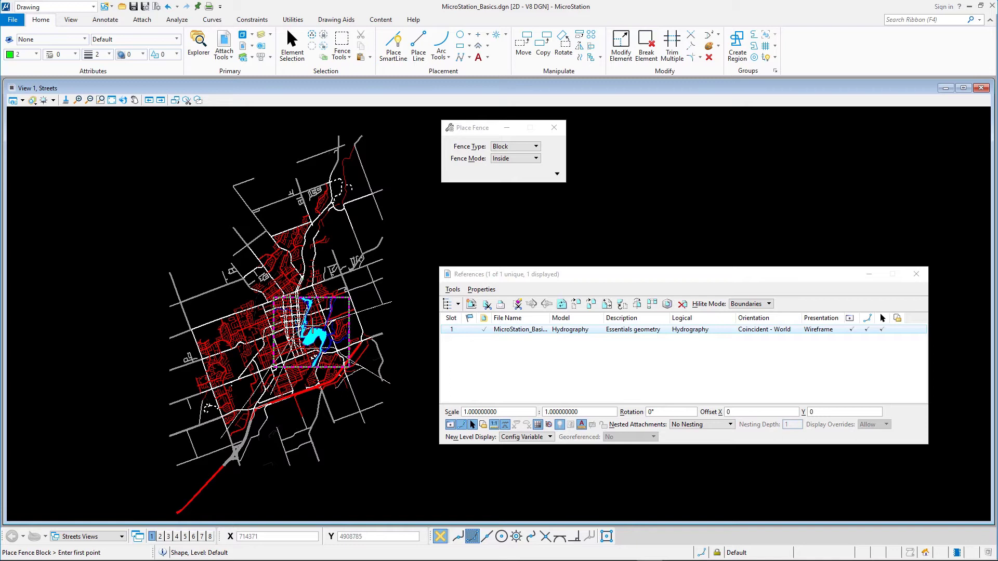
# Place a small block fence downtown and use it as a mask on the Hydrography reference
pyautogui.click(315, 326)
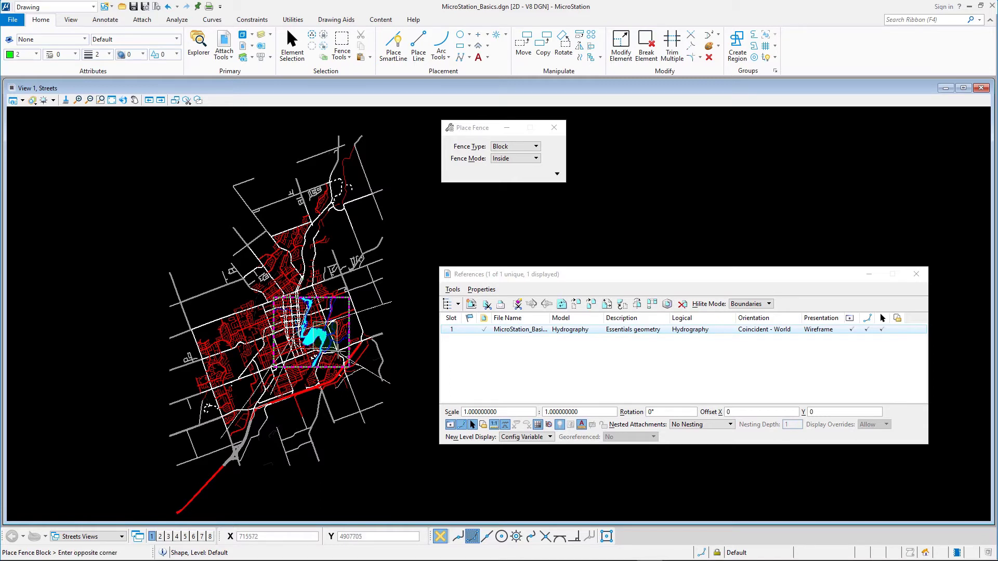
pyautogui.click(340, 353)
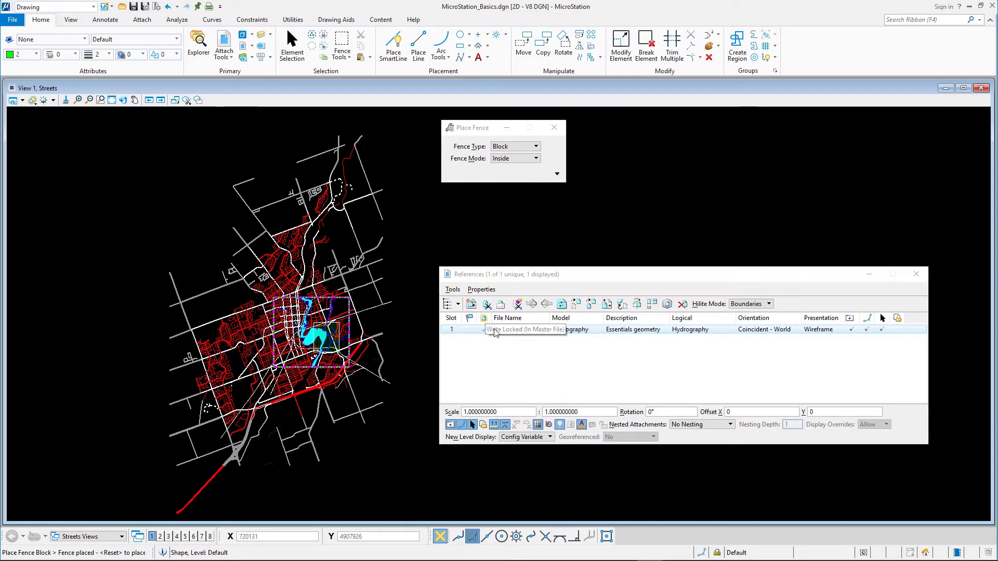
pyautogui.click(469, 341)
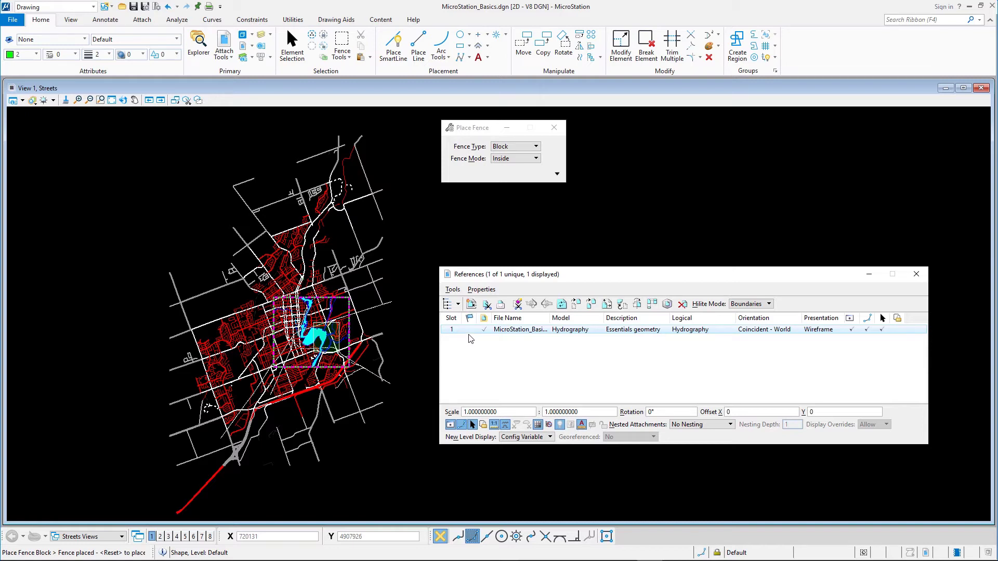
pyautogui.click(501, 307)
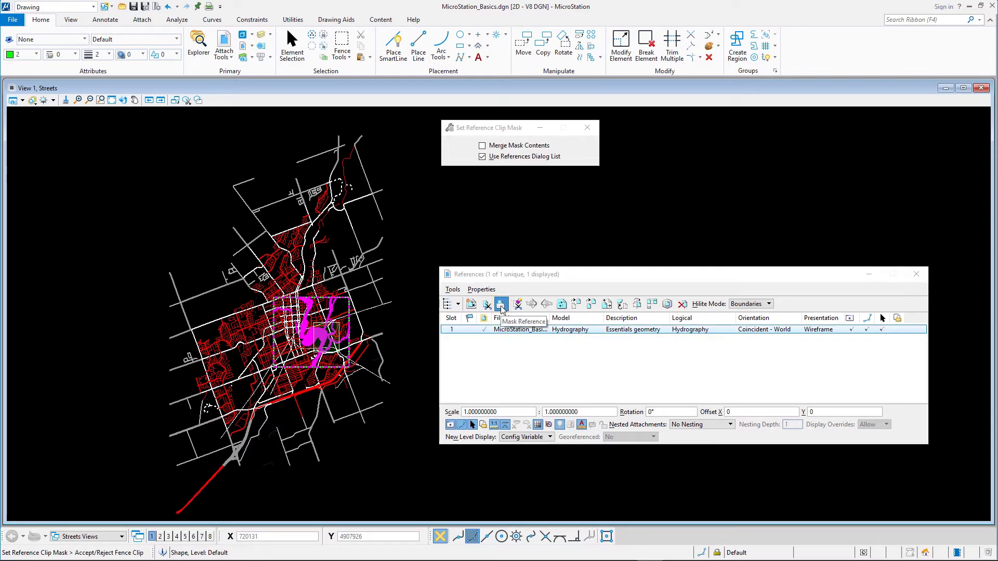
pyautogui.click(418, 306)
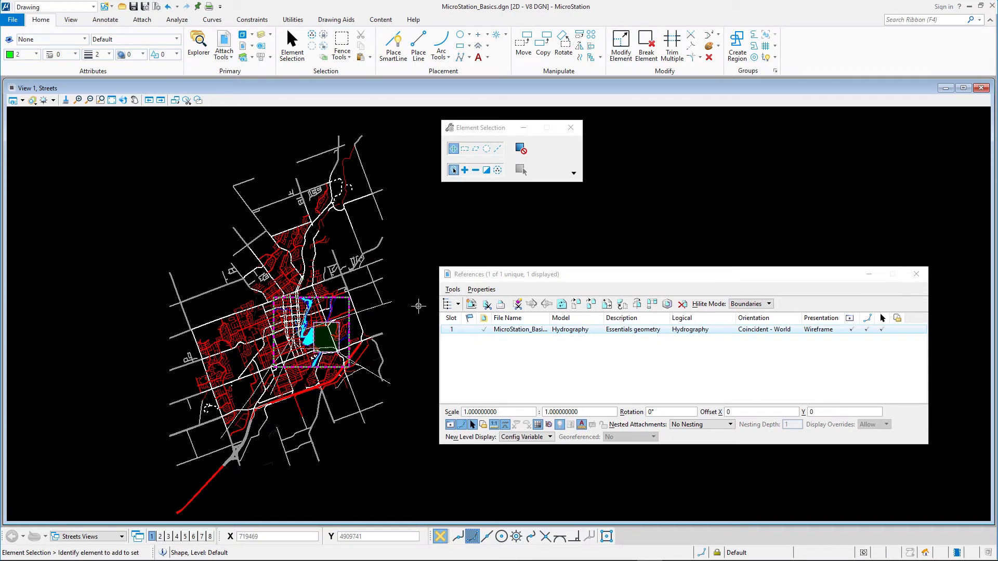
# Start the Place Fence tool with fence type Block
pyautogui.click(343, 44)
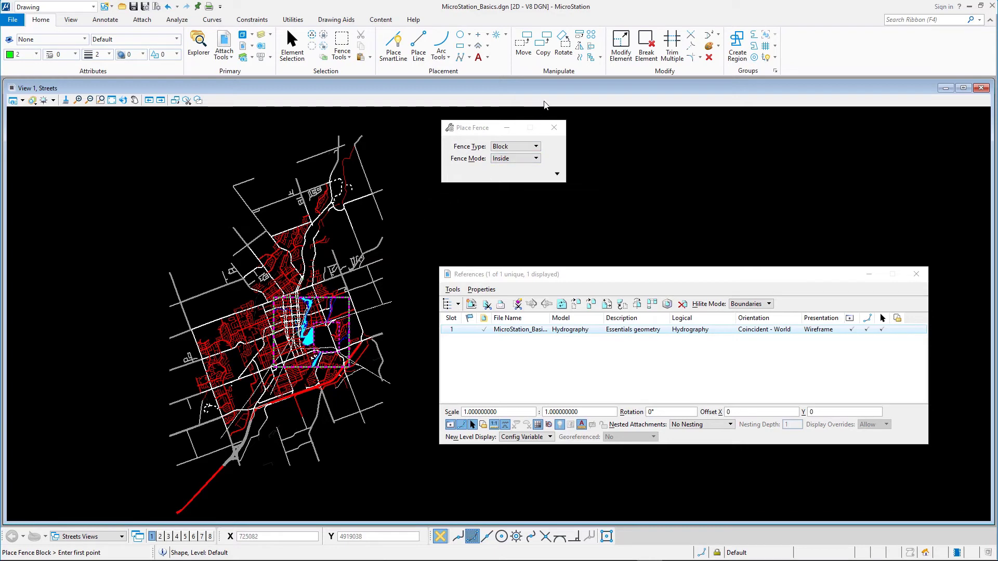
# Drag the clip rectangle's top-right vertex northward with Modify Element to enlarge it
pyautogui.click(621, 43)
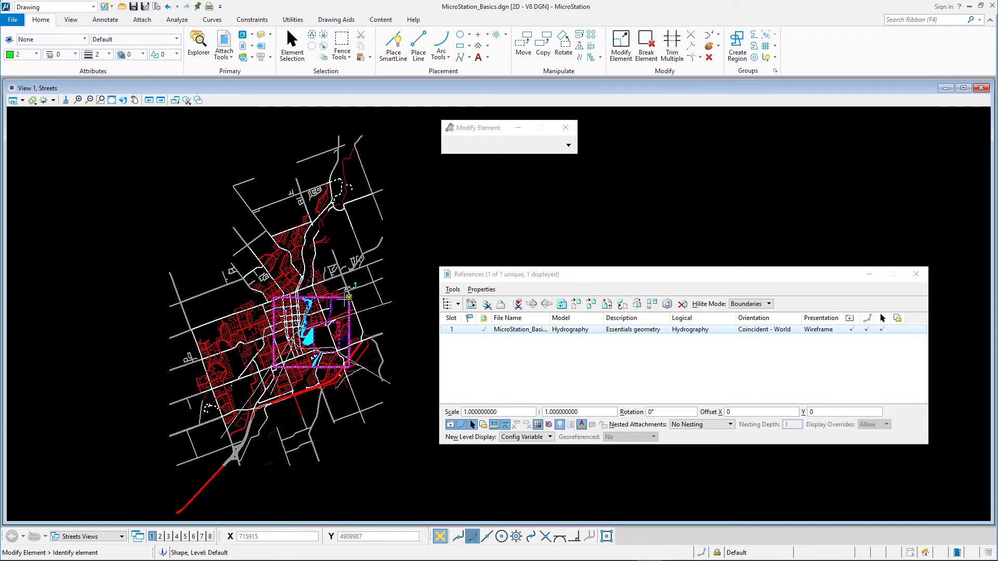
pyautogui.click(348, 296)
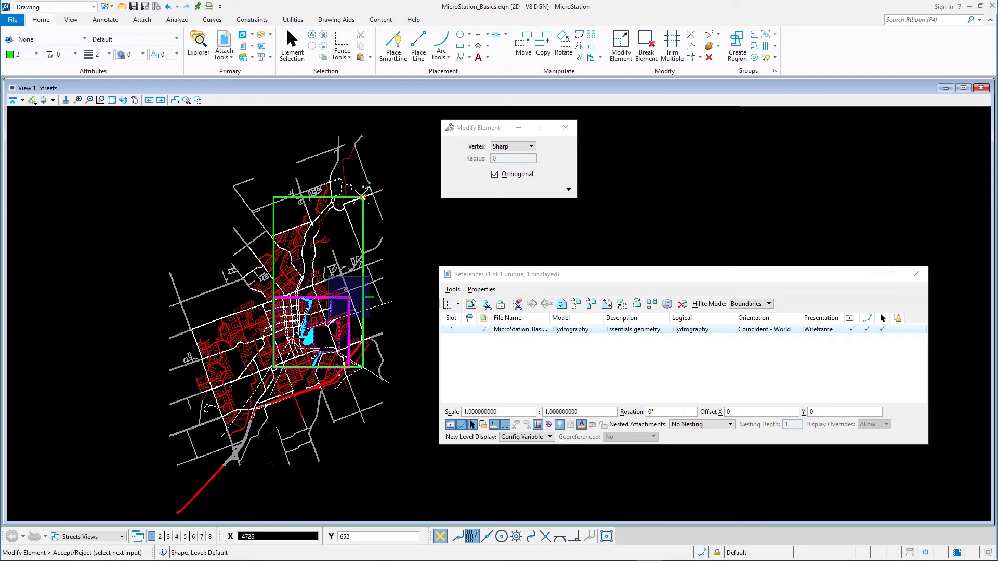
pyautogui.click(362, 196)
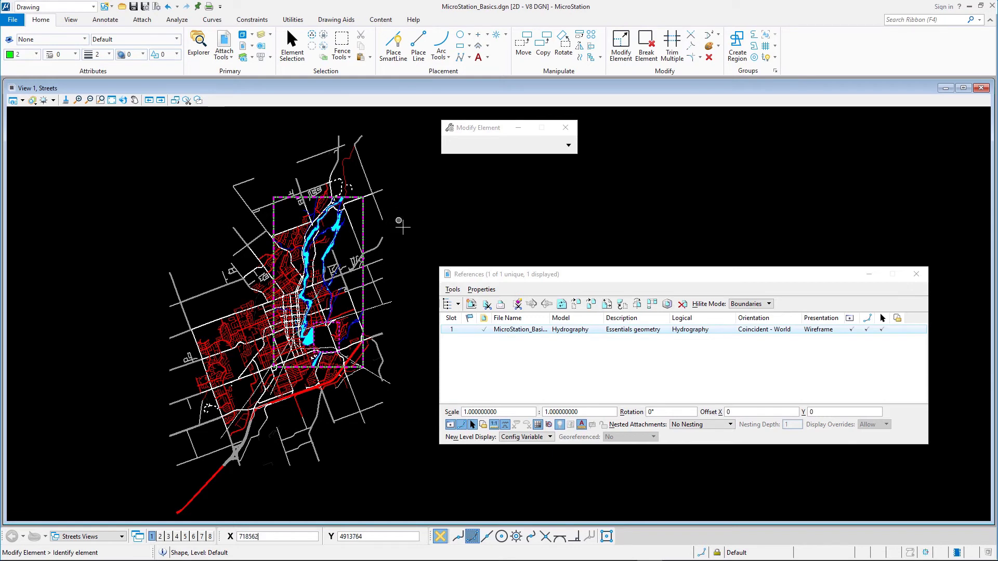
# Delete the clip from the Hydrography reference and accept the change
pyautogui.click(486, 304)
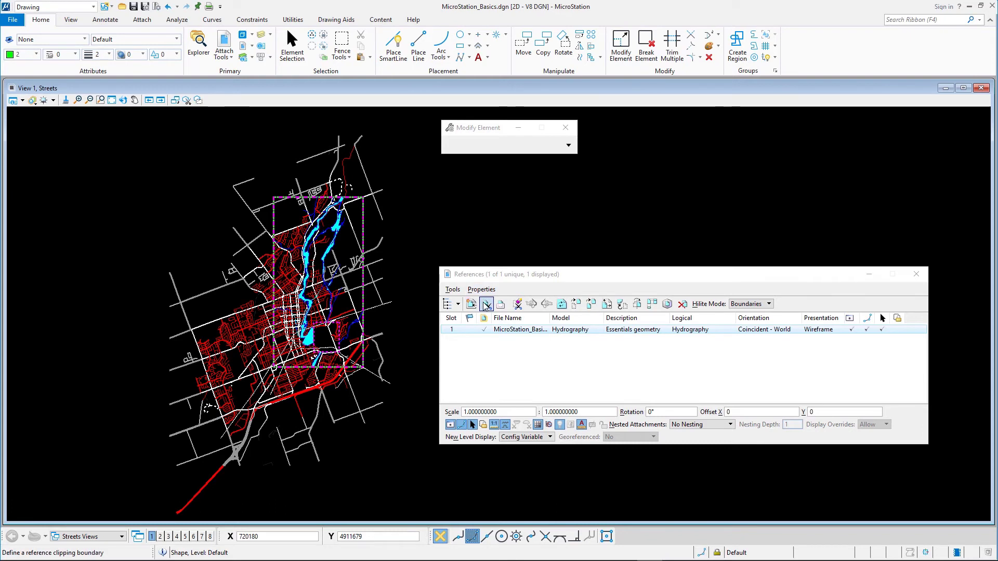
pyautogui.click(518, 305)
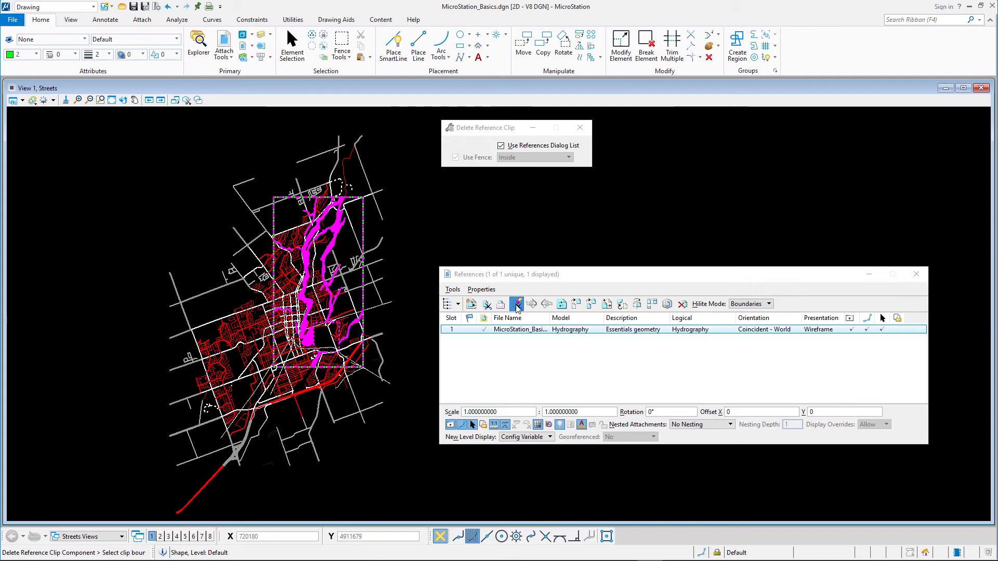
pyautogui.click(513, 308)
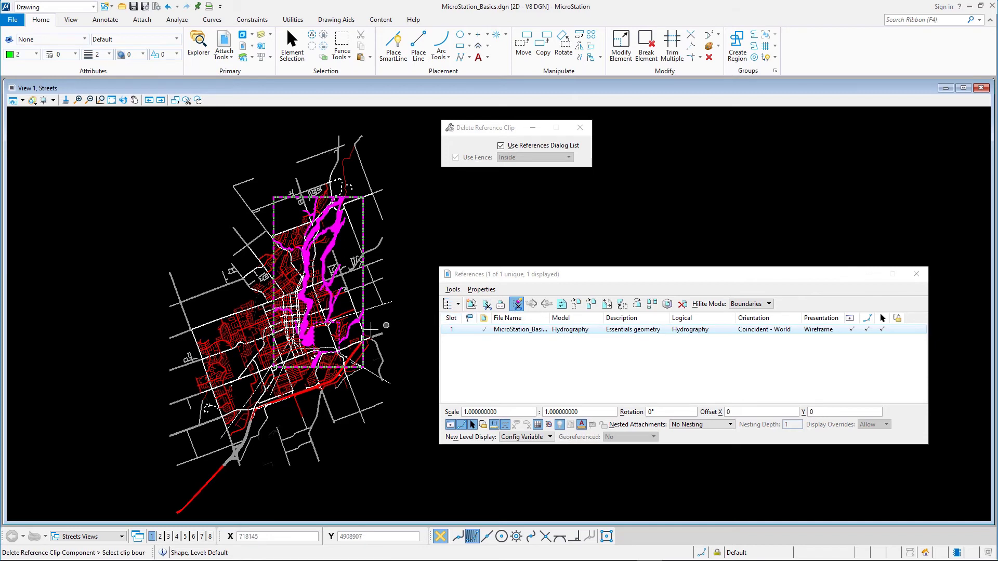
pyautogui.click(314, 337)
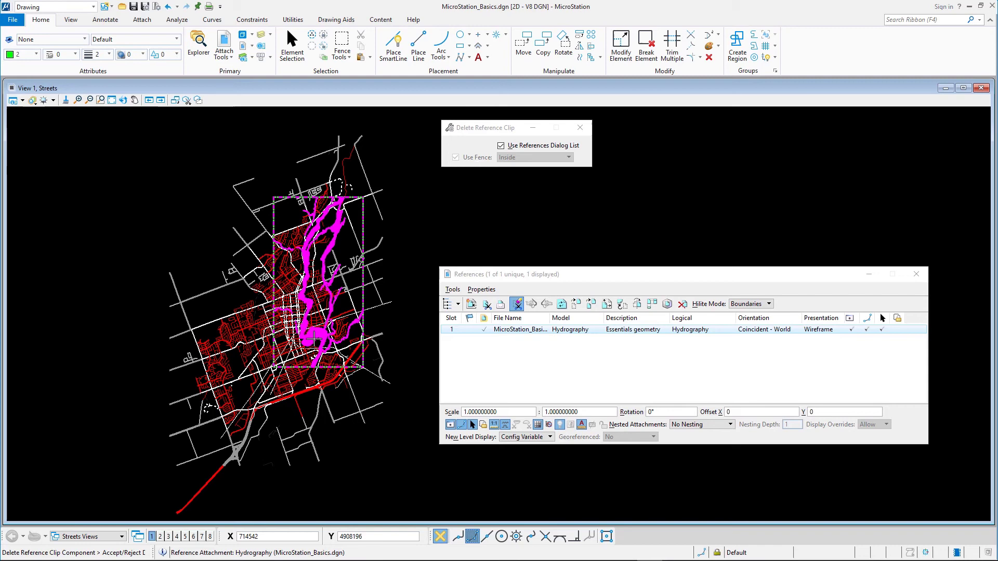
pyautogui.click(372, 304)
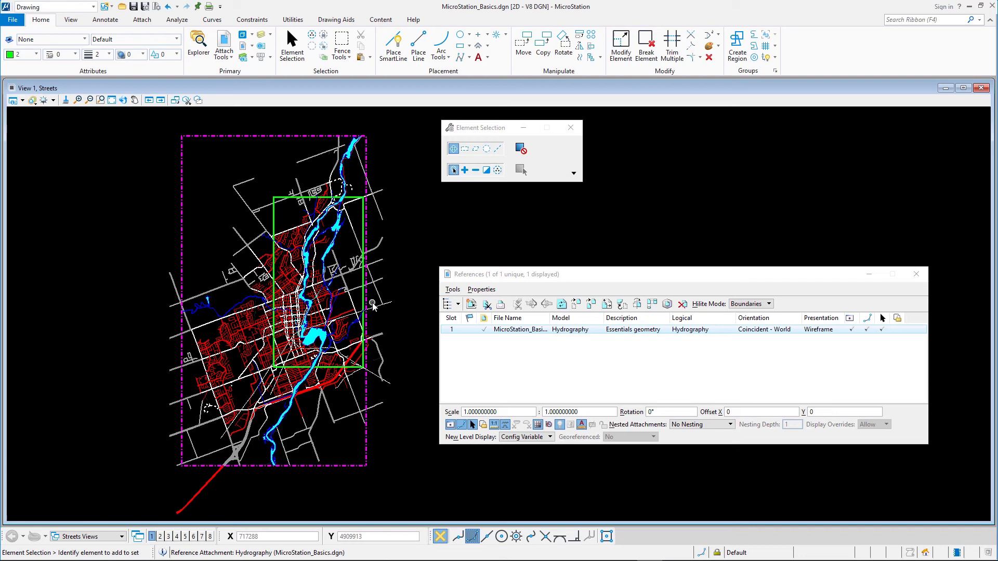
# Activate Delete Element from the Home ribbon's Modify group
pyautogui.click(709, 58)
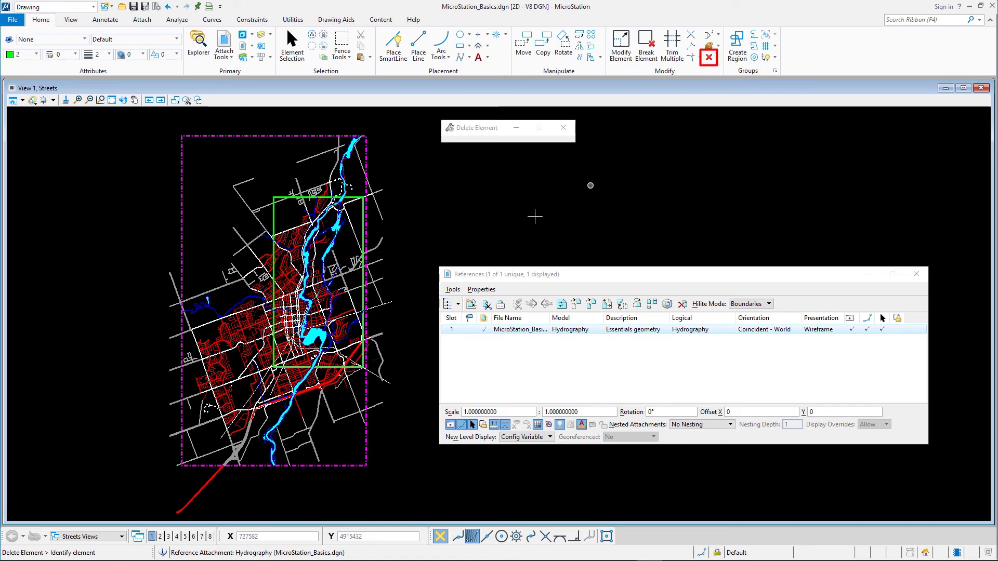